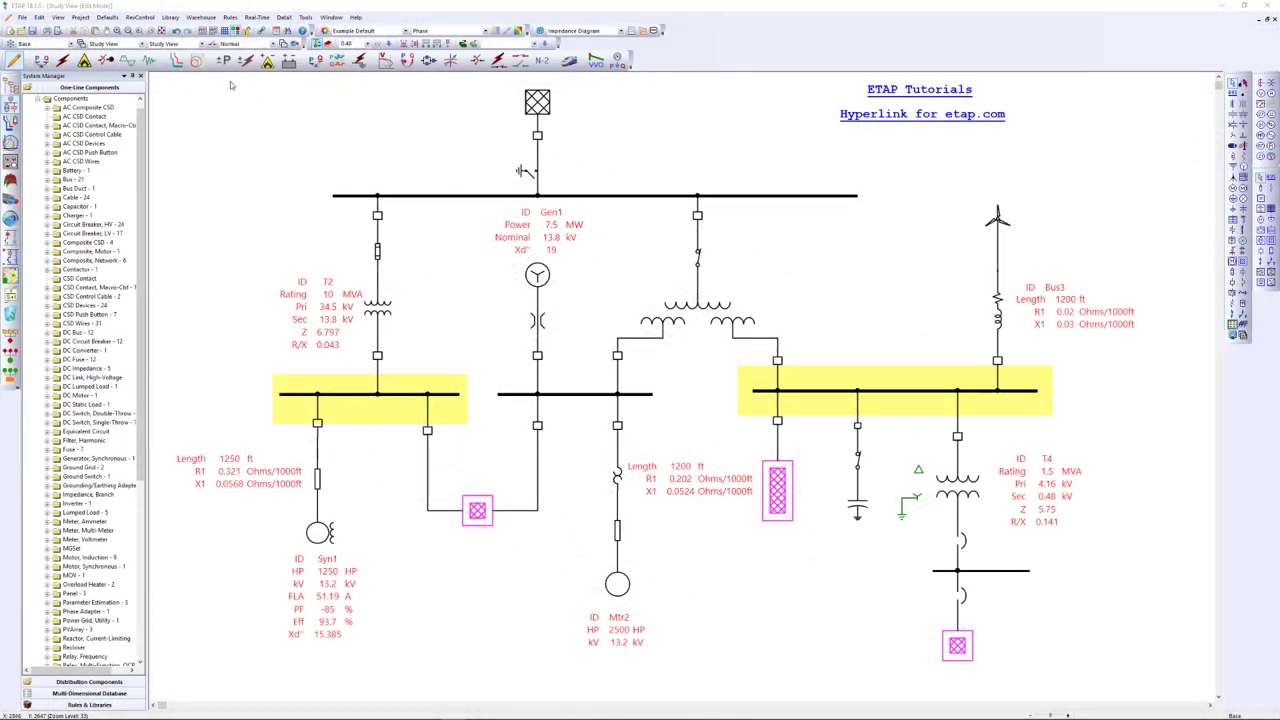
Step: Bring up the dropdown list of the project's one-line diagram views
click(186, 44)
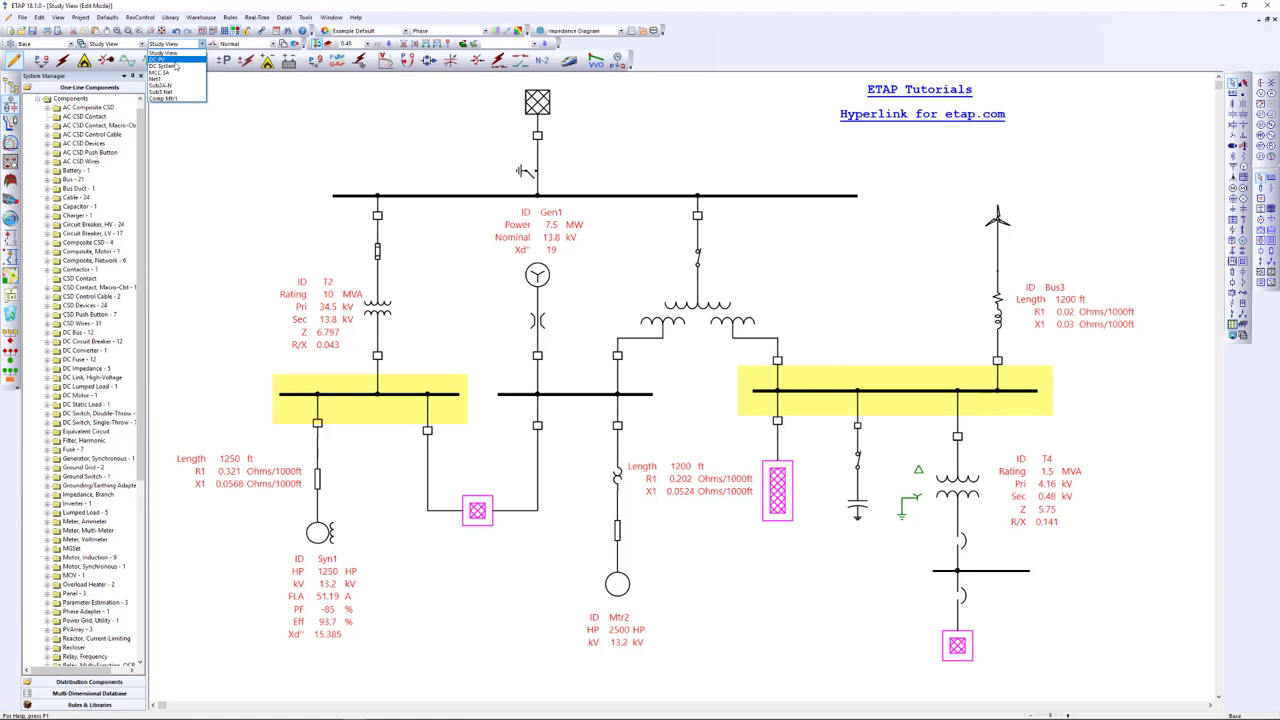
Step: In the MCC 3A diagram, attach three new motors, Mtr10, Mtr9 and Mtr11, to the bus
click(165, 73)
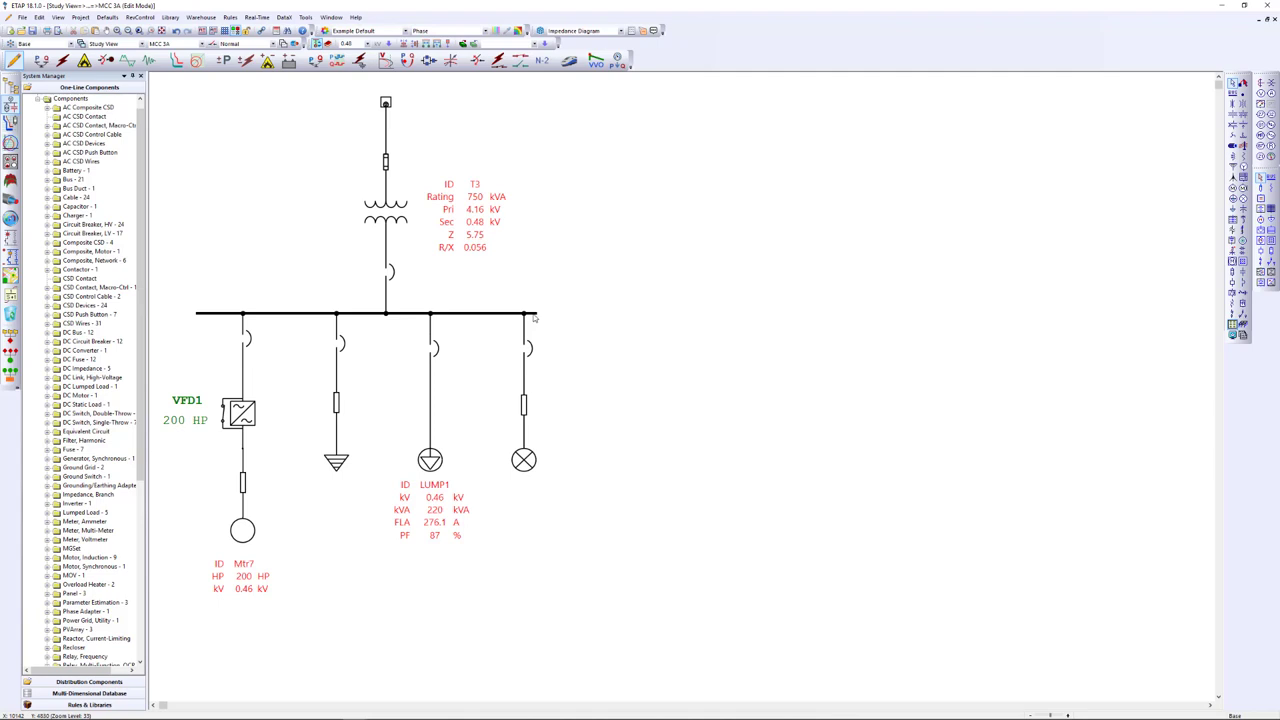
click(491, 315)
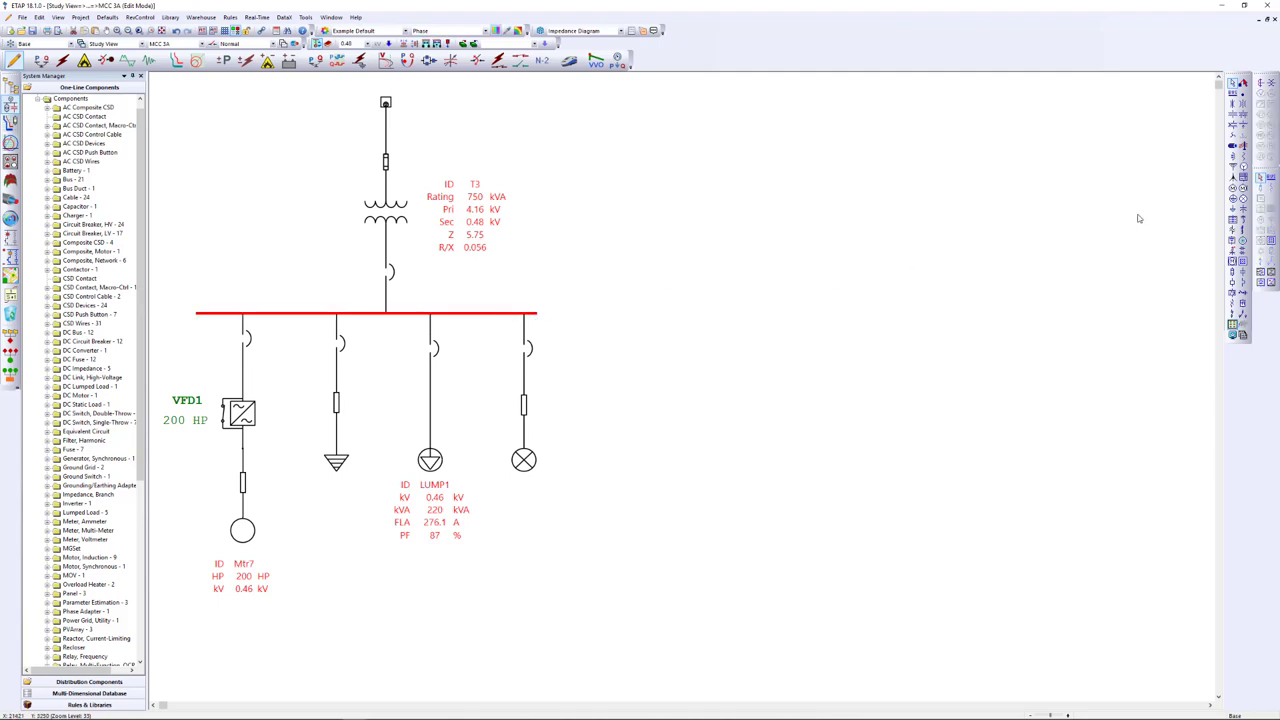
click(1233, 188)
click(1233, 188)
click(1233, 188)
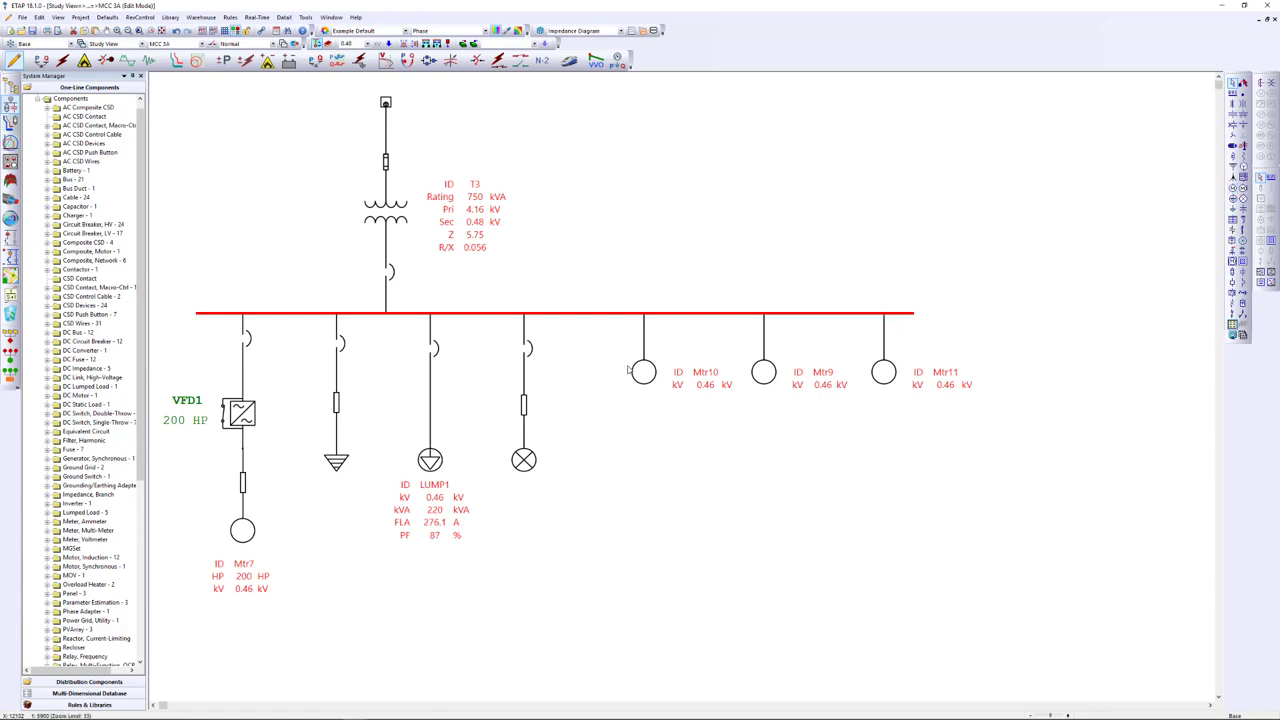
Step: Align the three new motors with the other loads and reset datablocks to default positions
click(898, 395)
drag(608, 368, 975, 400)
right_click(524, 460)
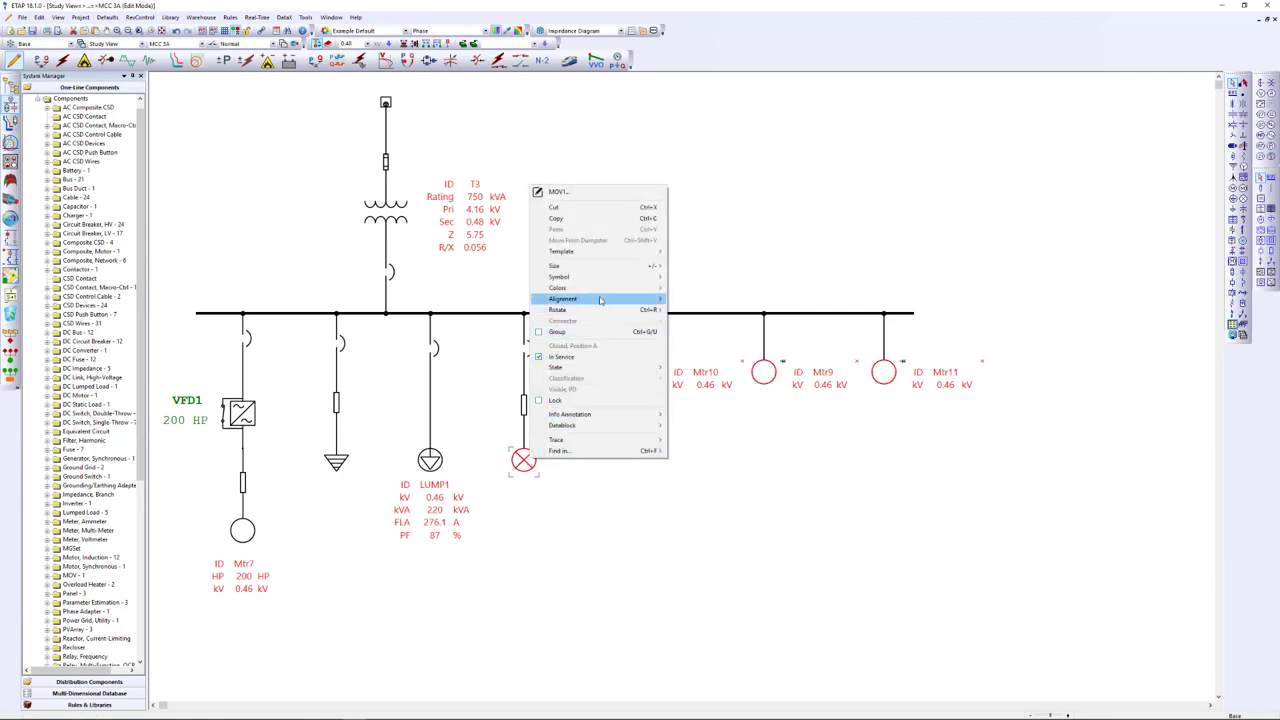
click(675, 322)
click(696, 565)
right_click(248, 540)
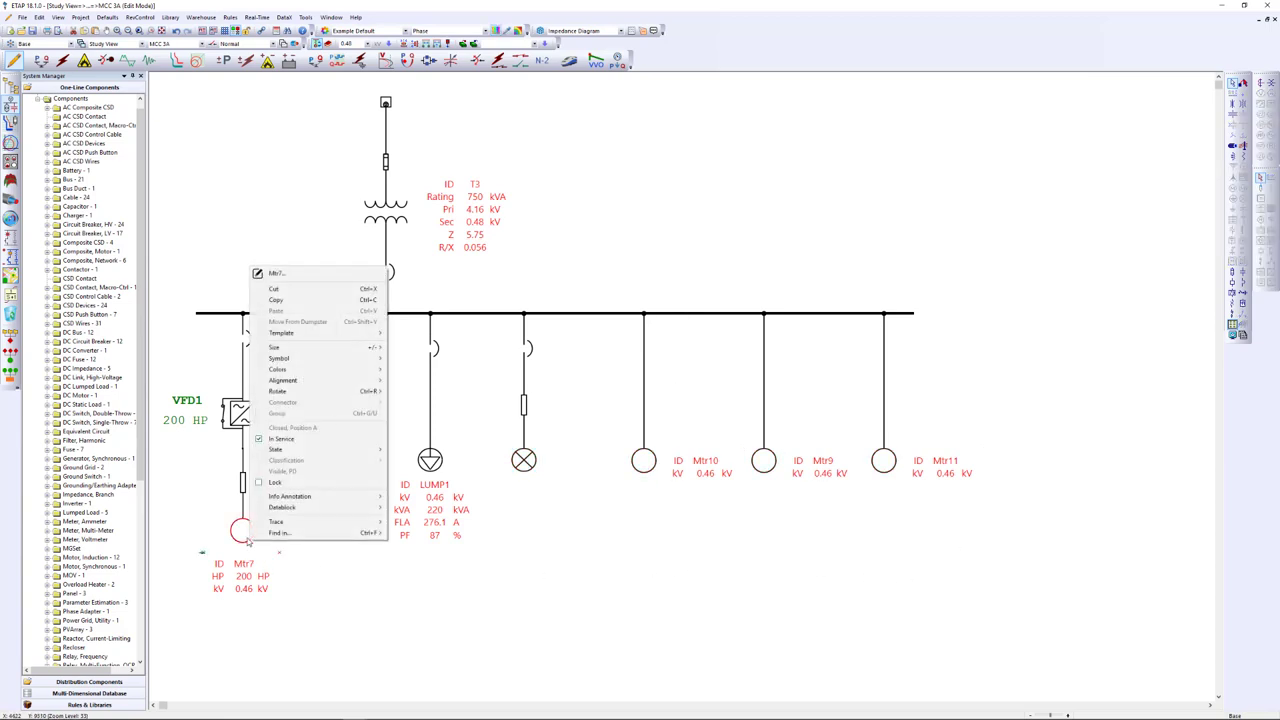
mouse_move(300, 507)
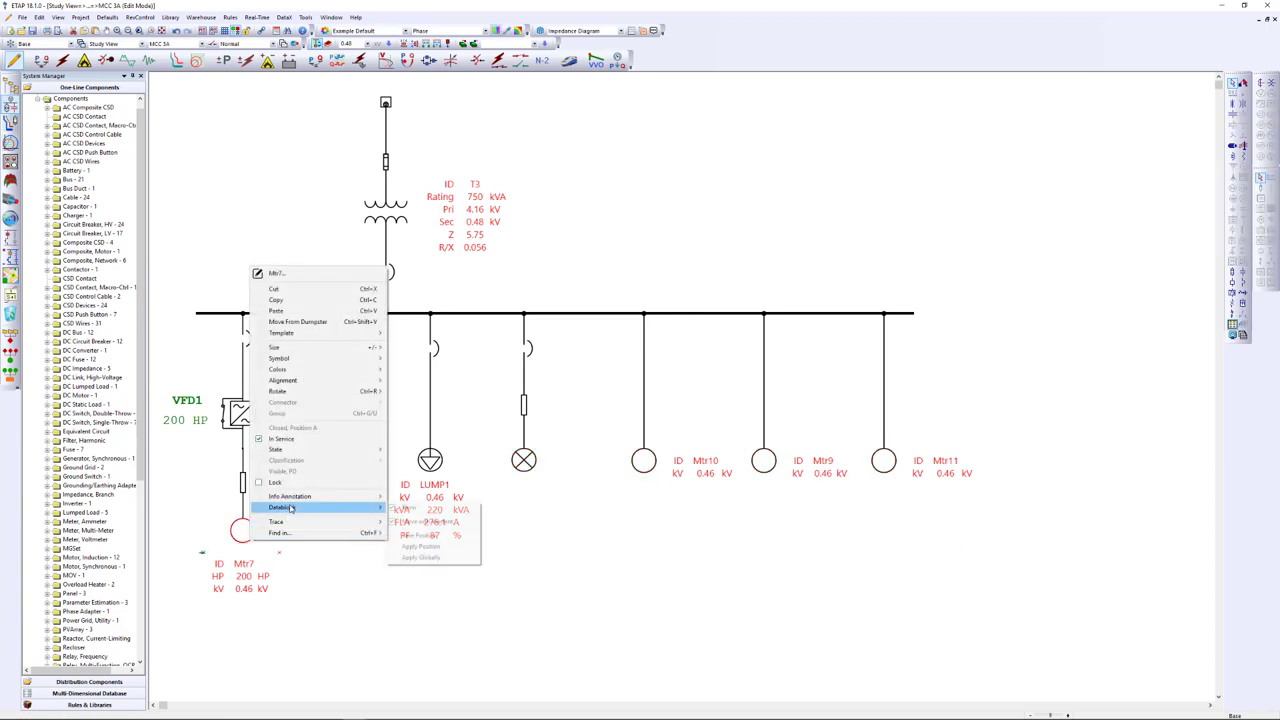
click(421, 547)
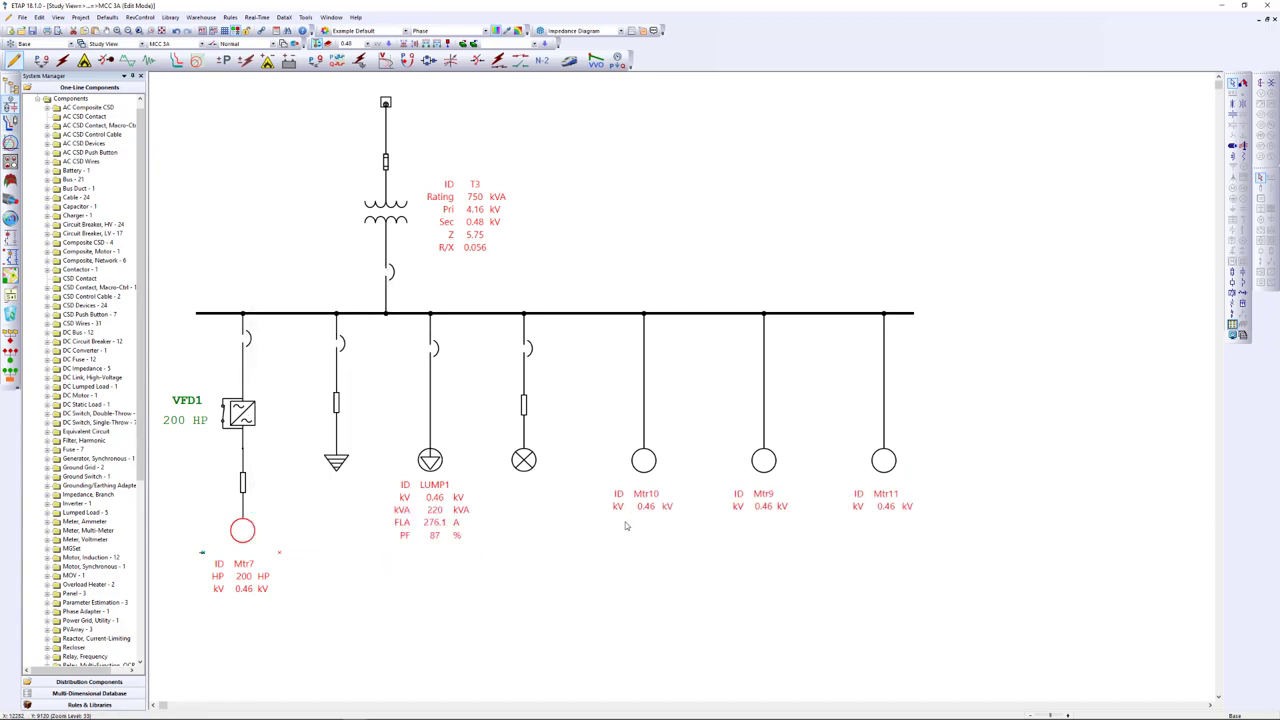
Step: Insert LV circuit breakers between the MCC 3A bus and motors Mtr10, Mtr9 and Mtr11
click(638, 462)
ctrl+click(763, 462)
ctrl+click(883, 462)
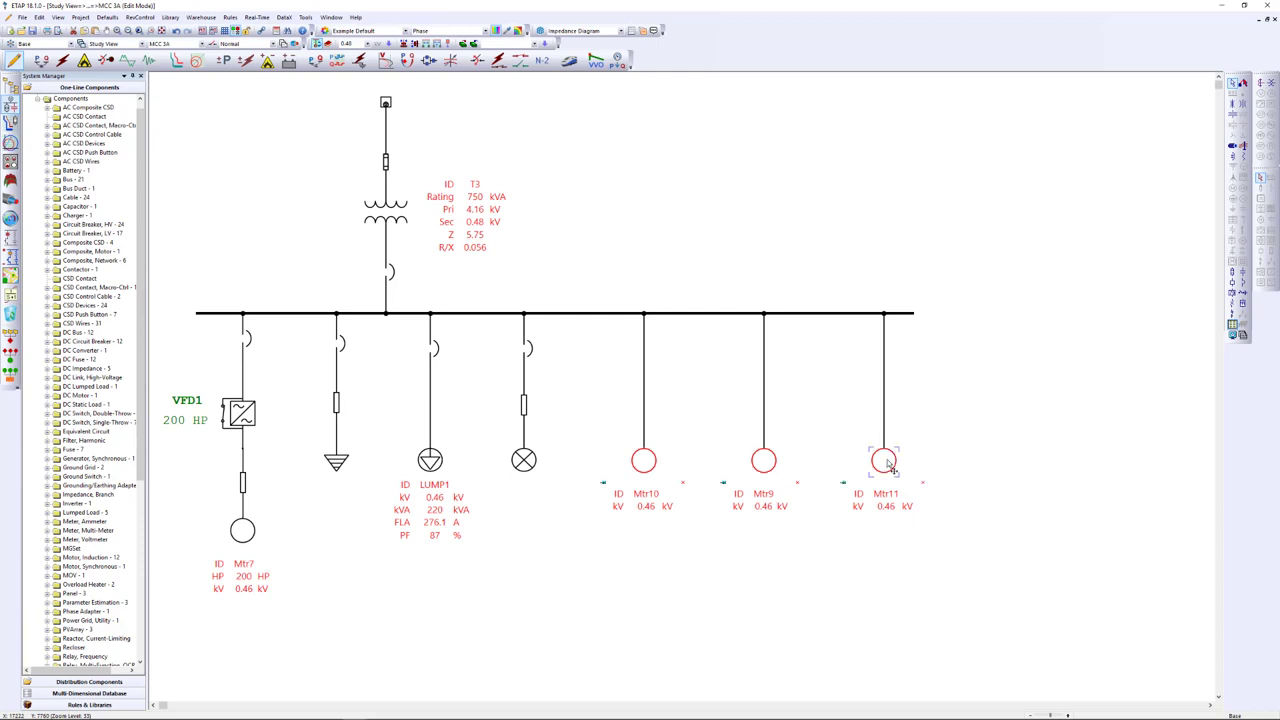
click(1244, 284)
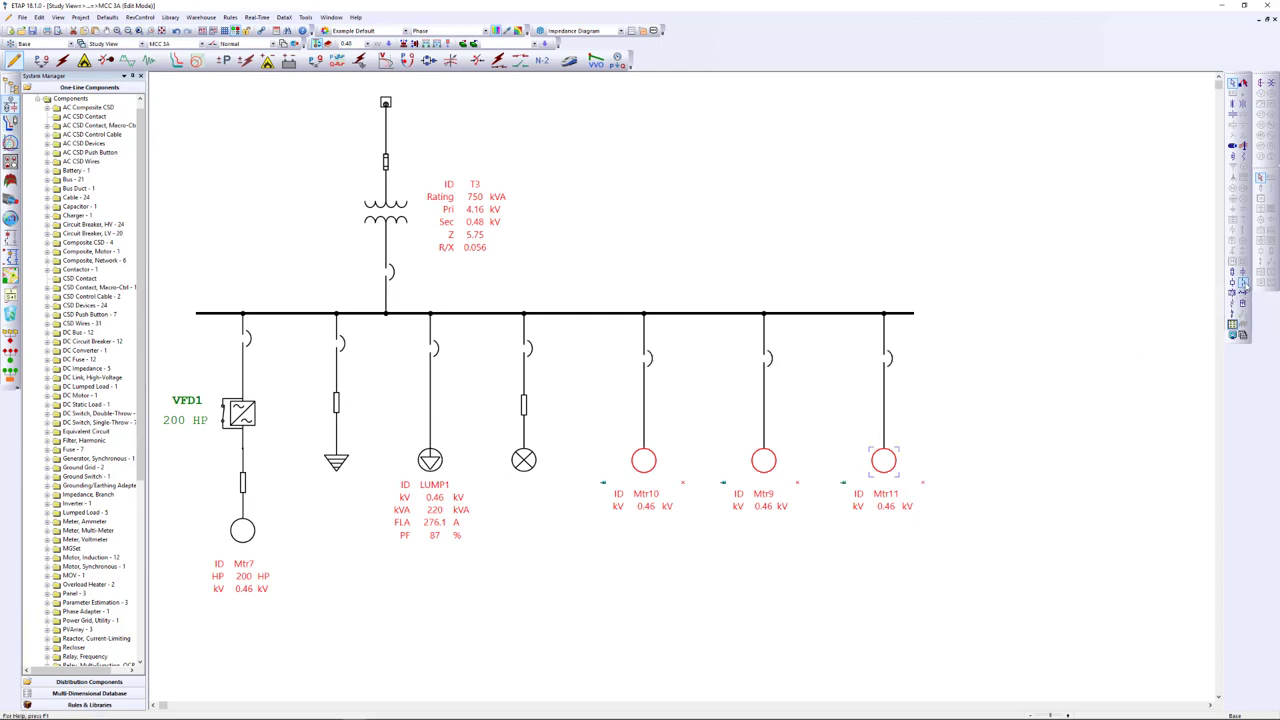
click(973, 426)
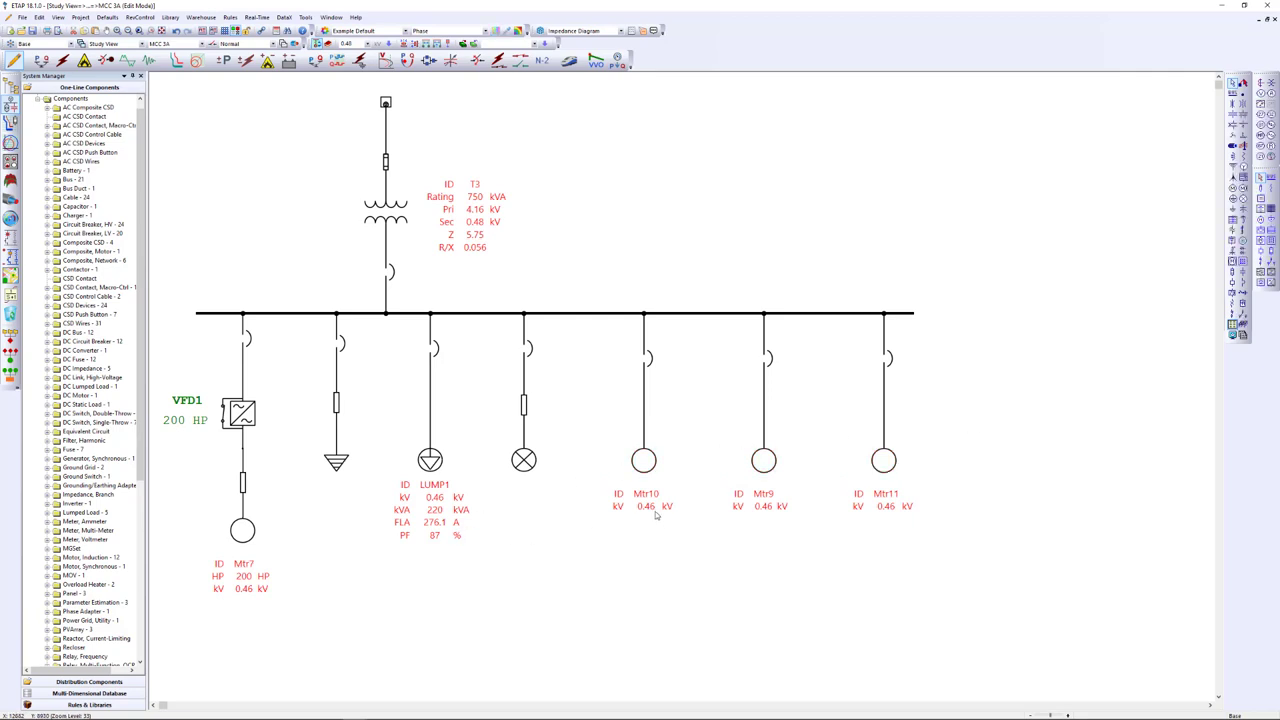
Step: Select motors Mtr9, Mtr10 and Mtr11 together again
mouse_move(258, 587)
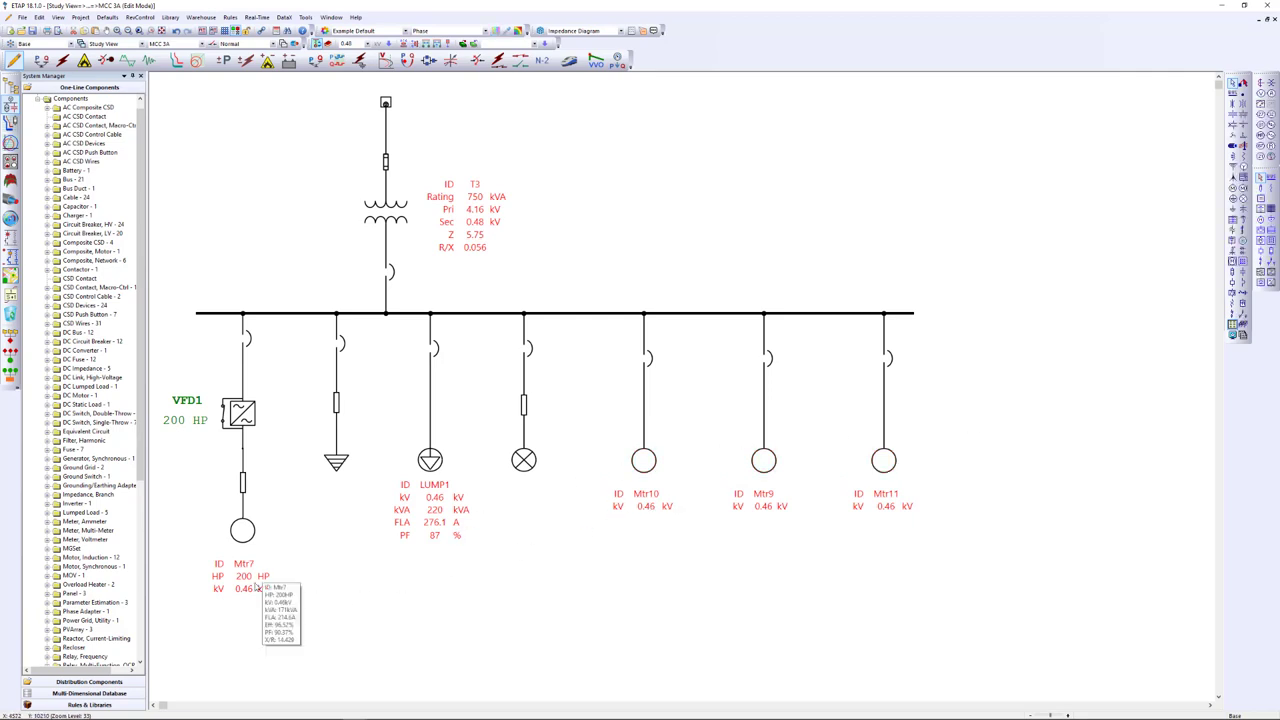
mouse_move(878, 508)
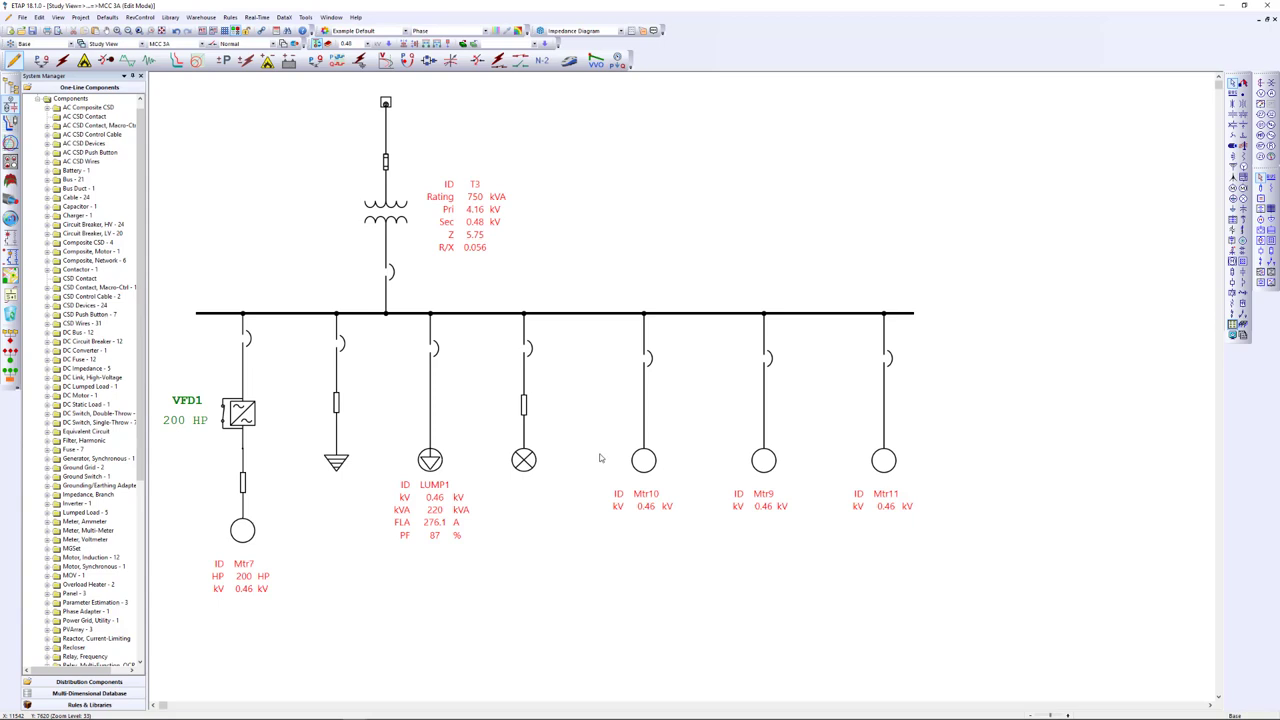
click(897, 477)
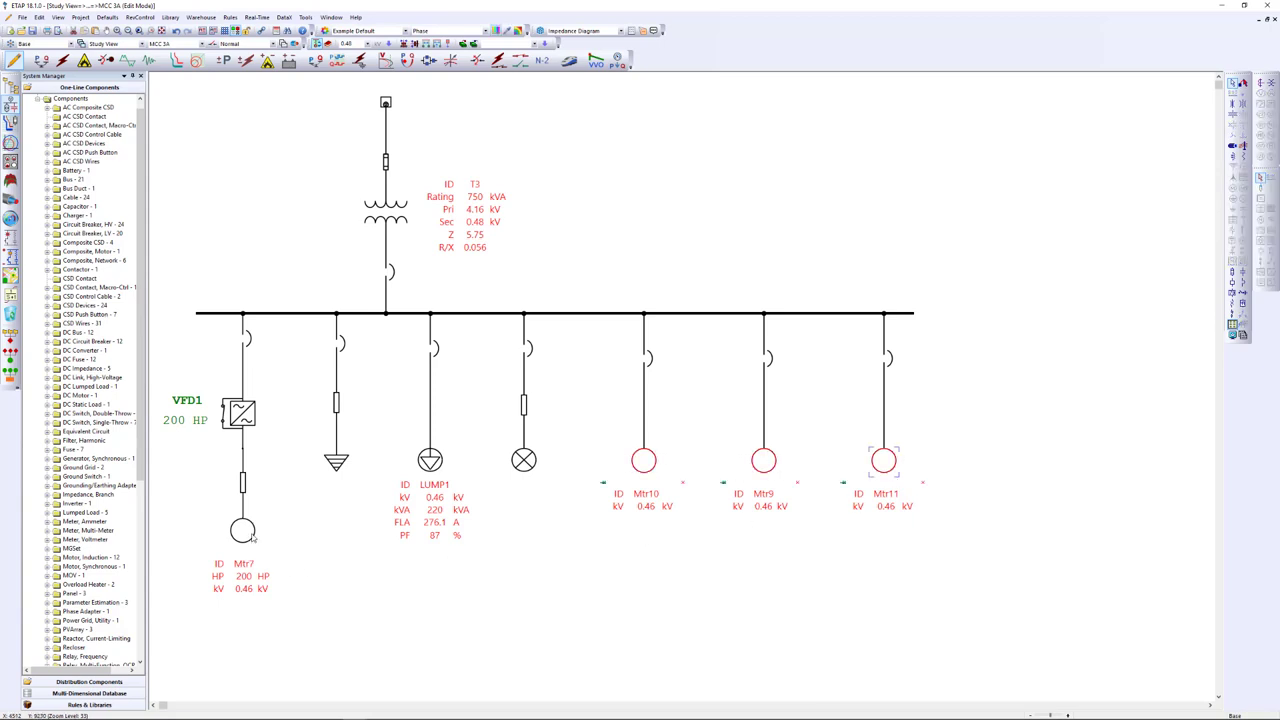
mouse_move(250, 538)
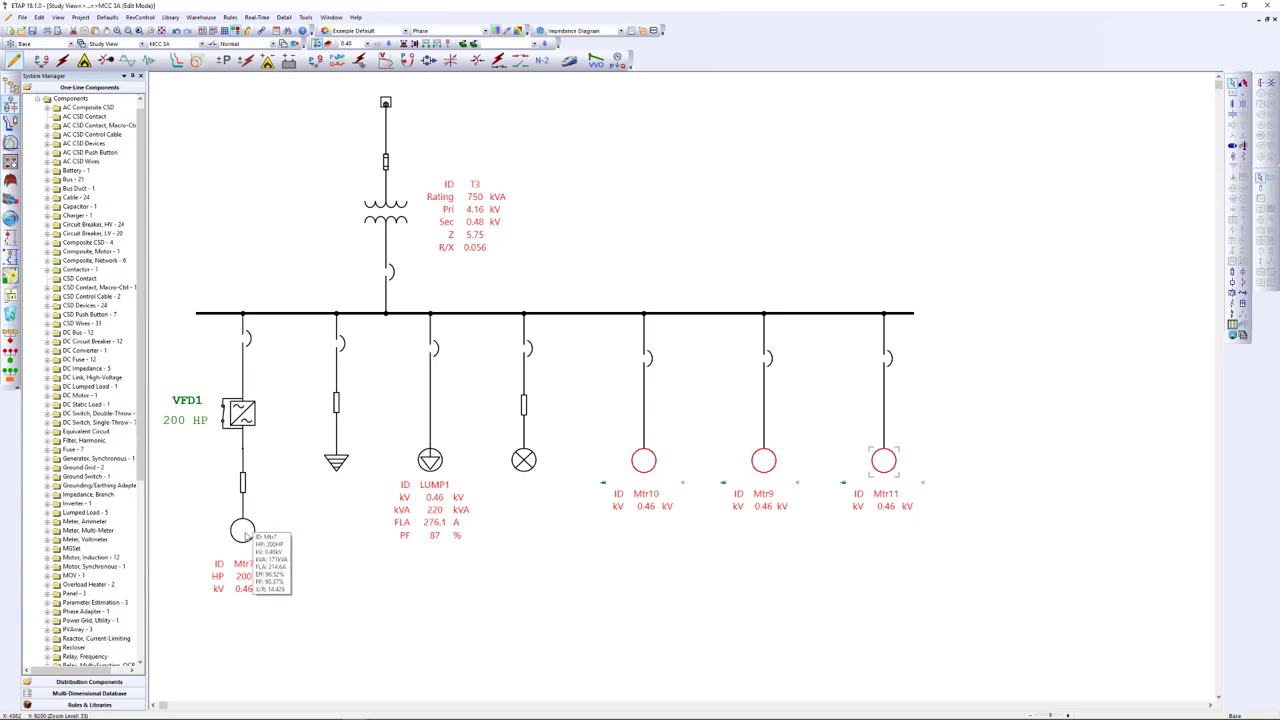
Step: Replicate Mtr7's properties onto Mtr9, Mtr10 and Mtr11 so all show 200 HP
click(244, 533)
right_click(246, 535)
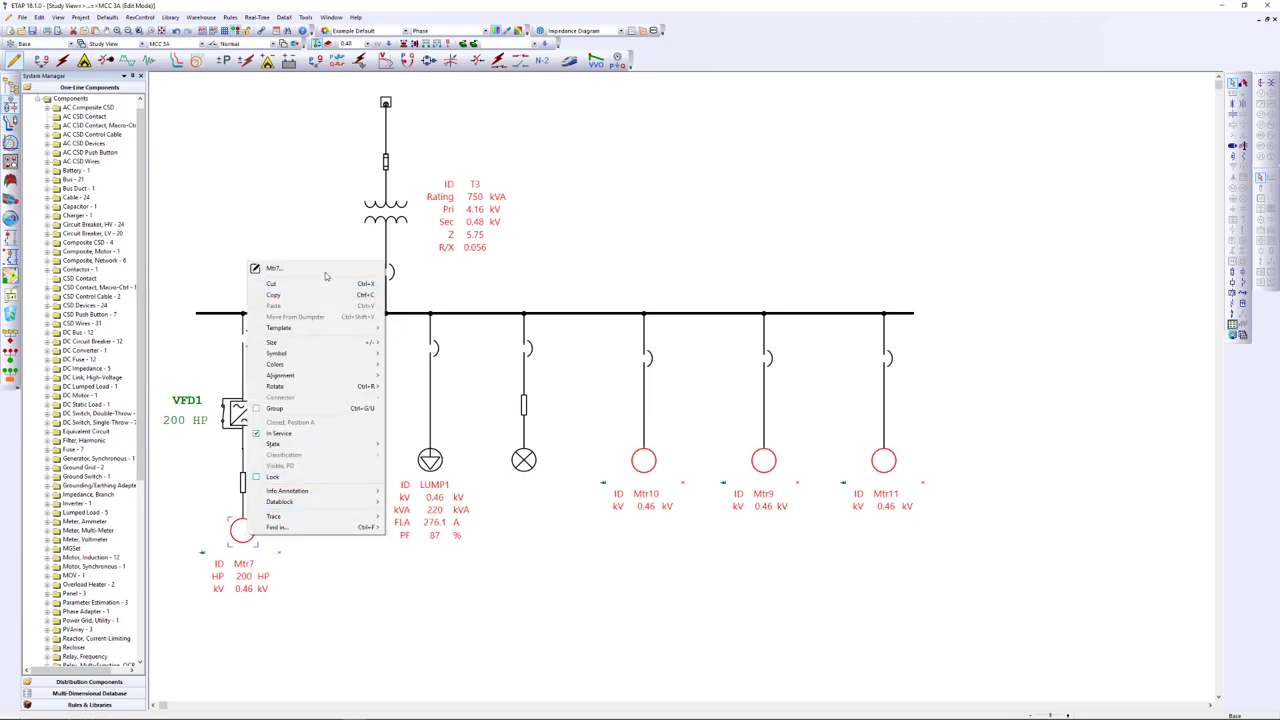
click(325, 272)
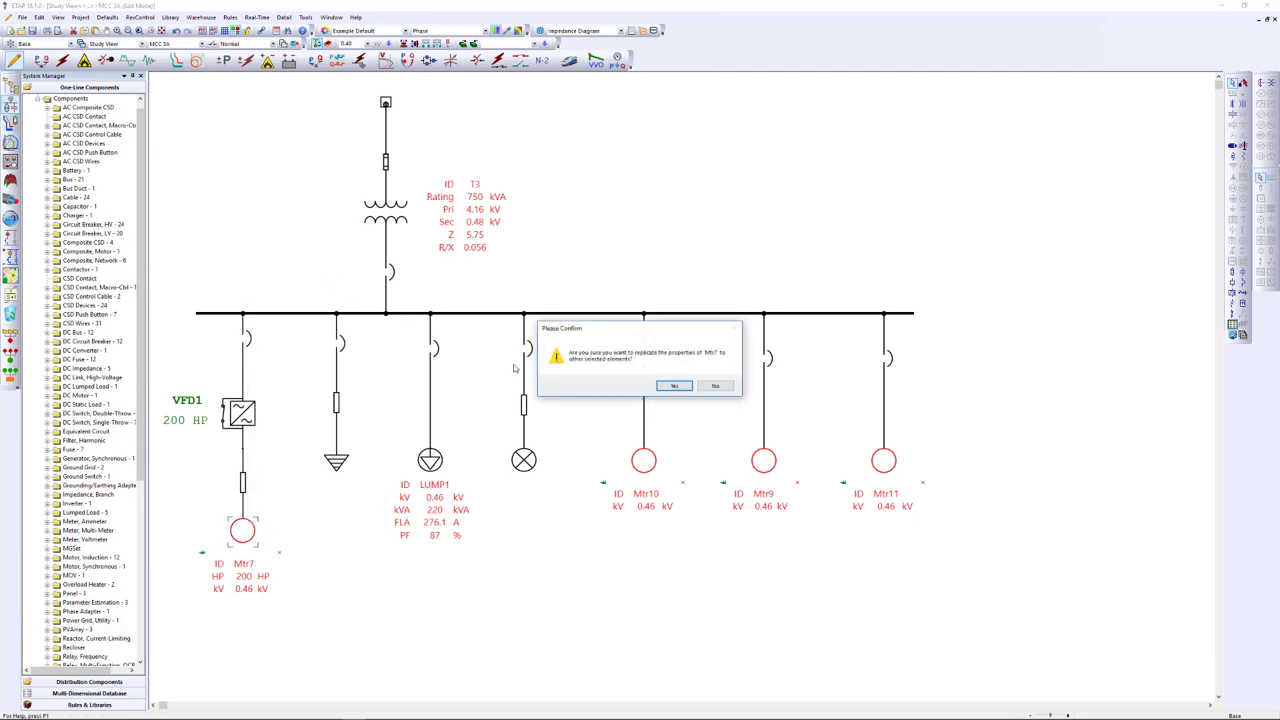
click(675, 387)
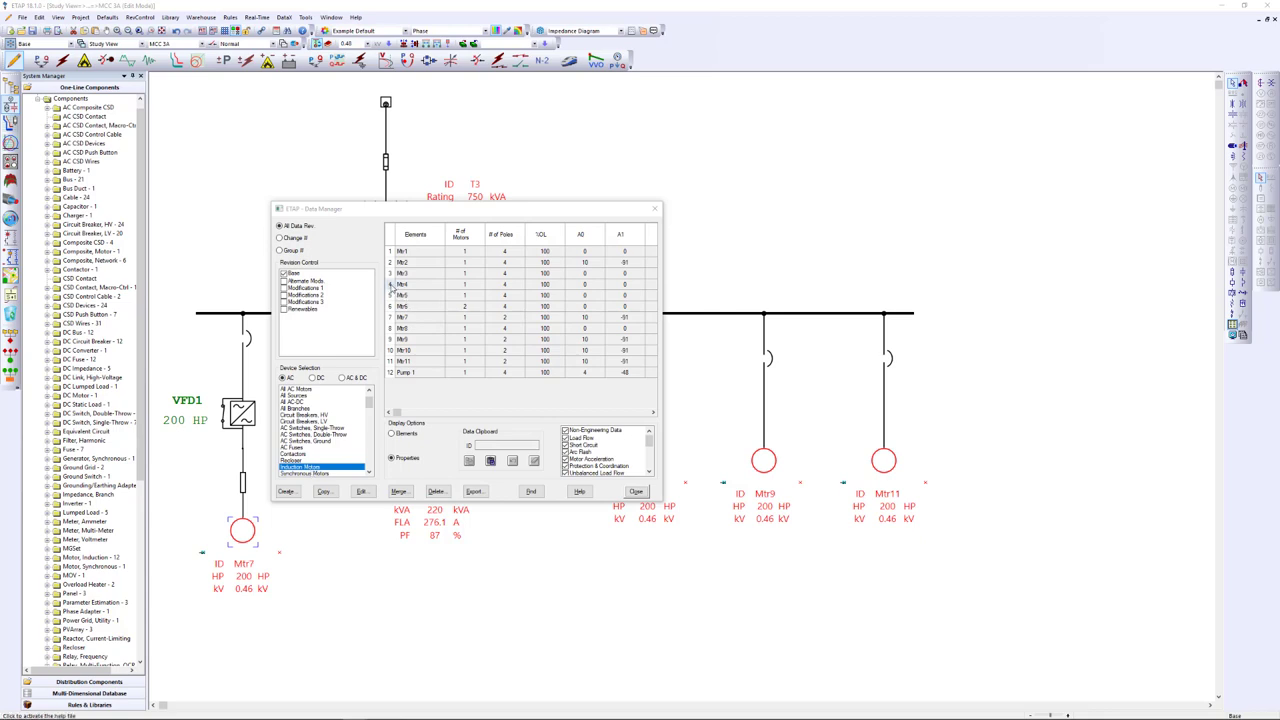
Step: Copy Mtr4's element data onto the Mtr9, Mtr10 and Mtr11 rows, then close the Data Manager
click(391, 285)
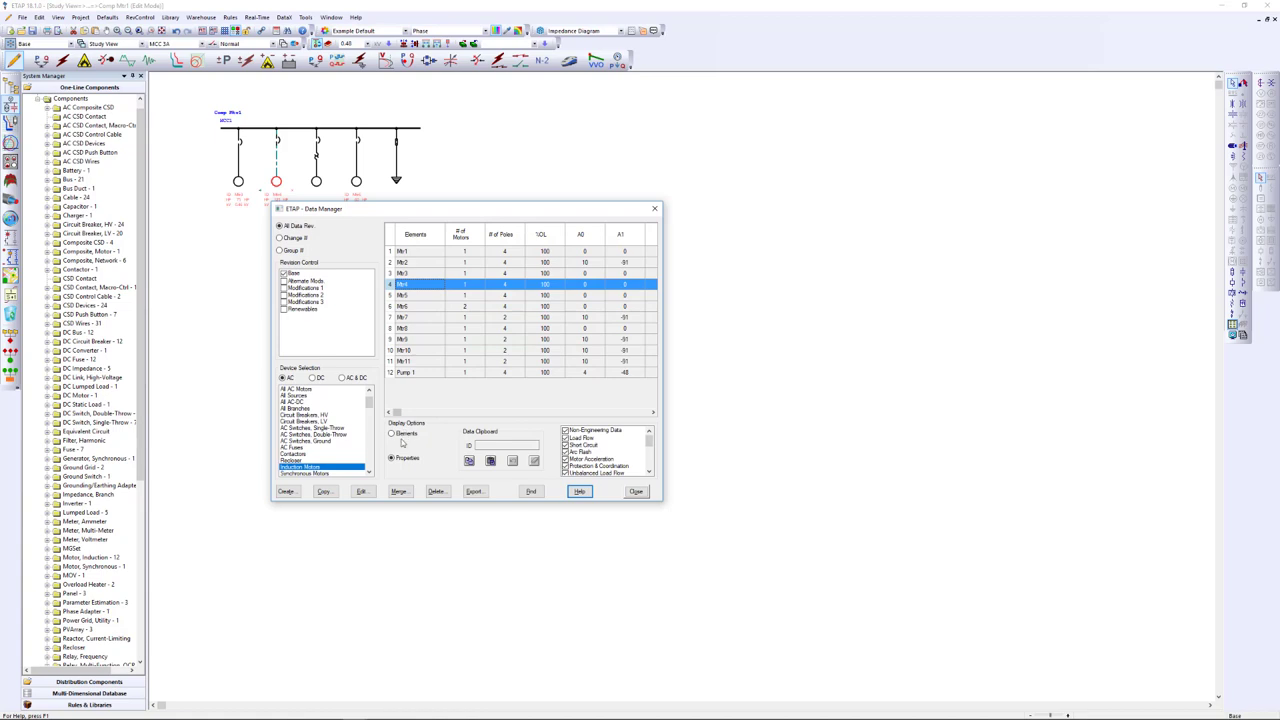
click(468, 461)
drag(392, 340, 387, 366)
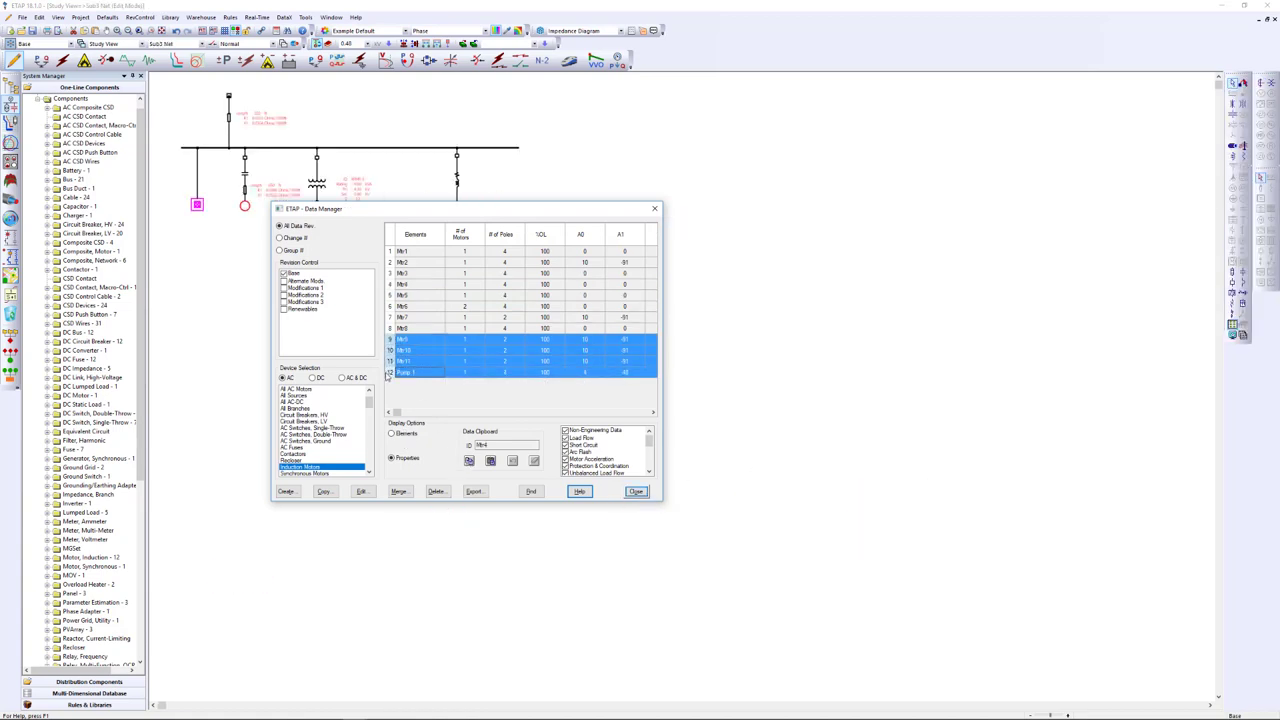
click(490, 461)
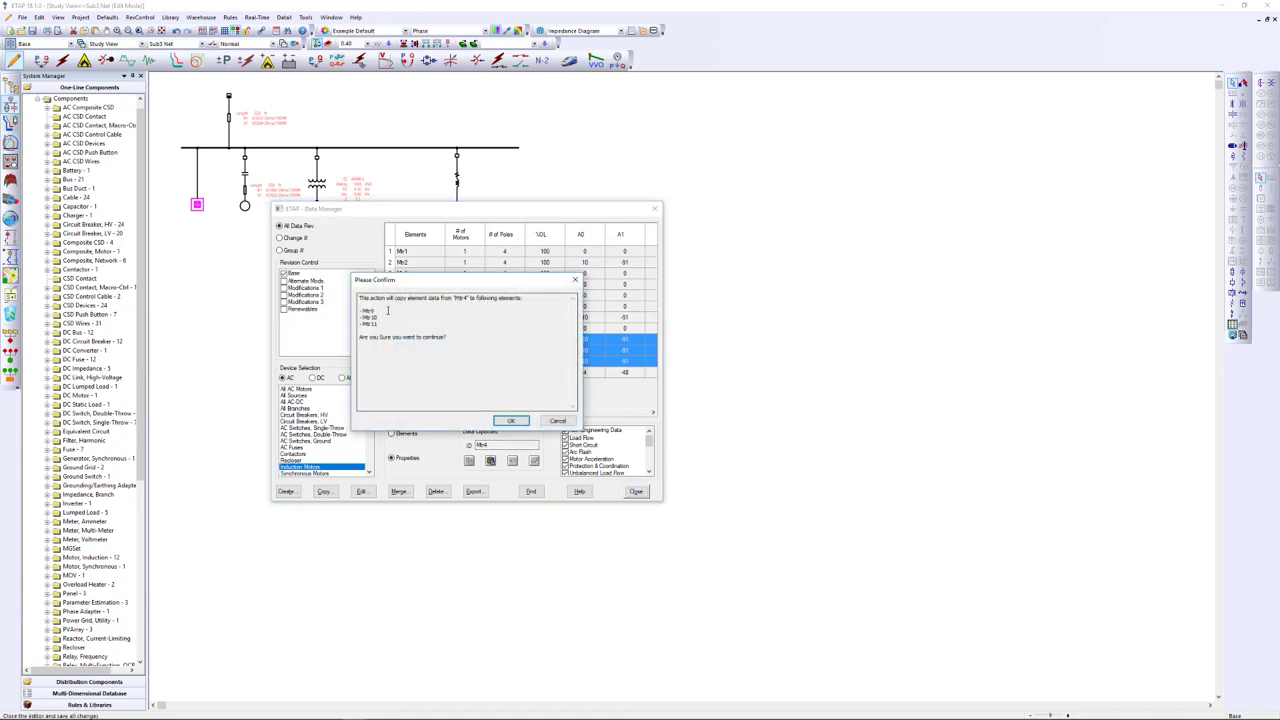
click(511, 420)
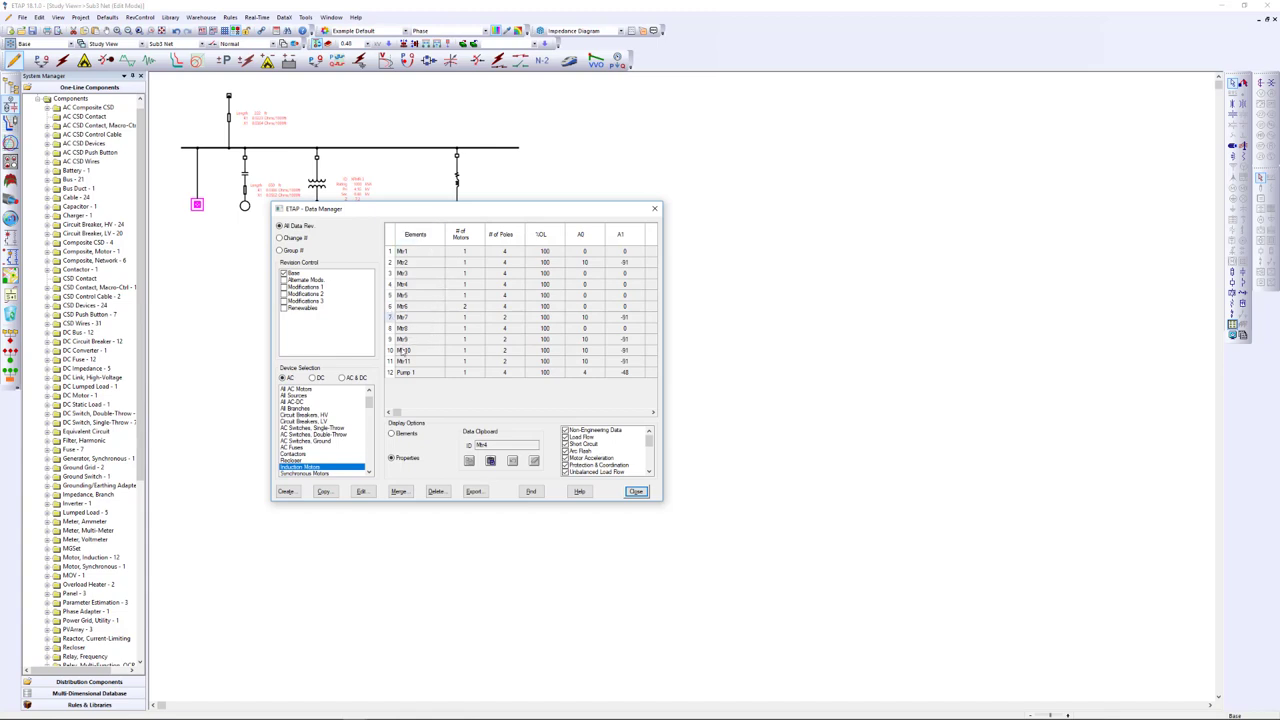
click(634, 491)
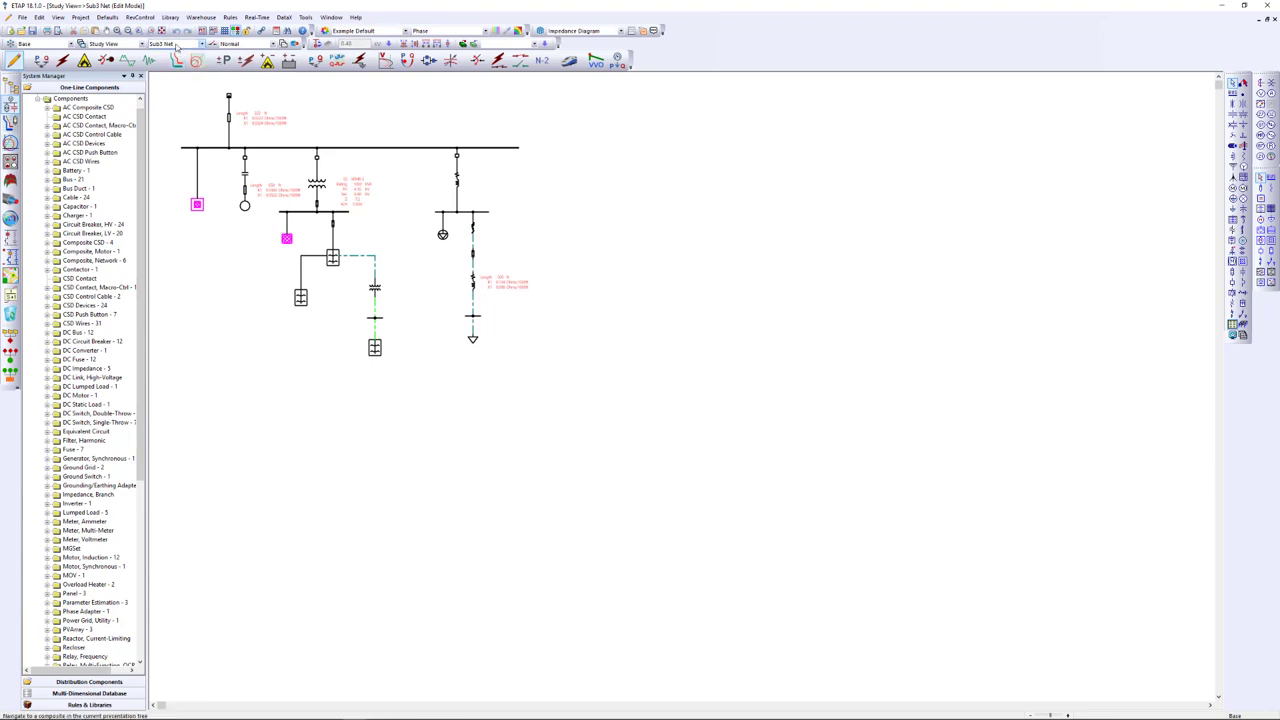
Step: Switch back to MCC 3A and confirm Mtr10, Mtr9 and Mtr11 show 200 HP, 0.46 kV
click(178, 44)
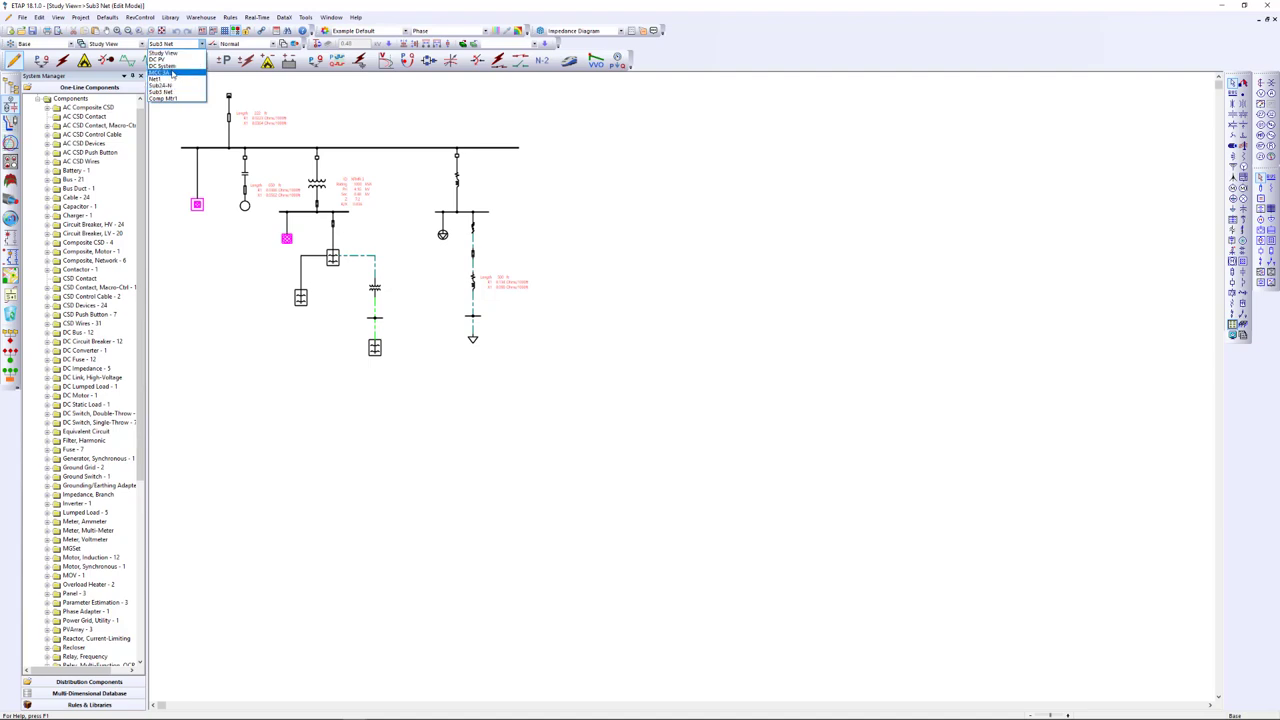
click(174, 73)
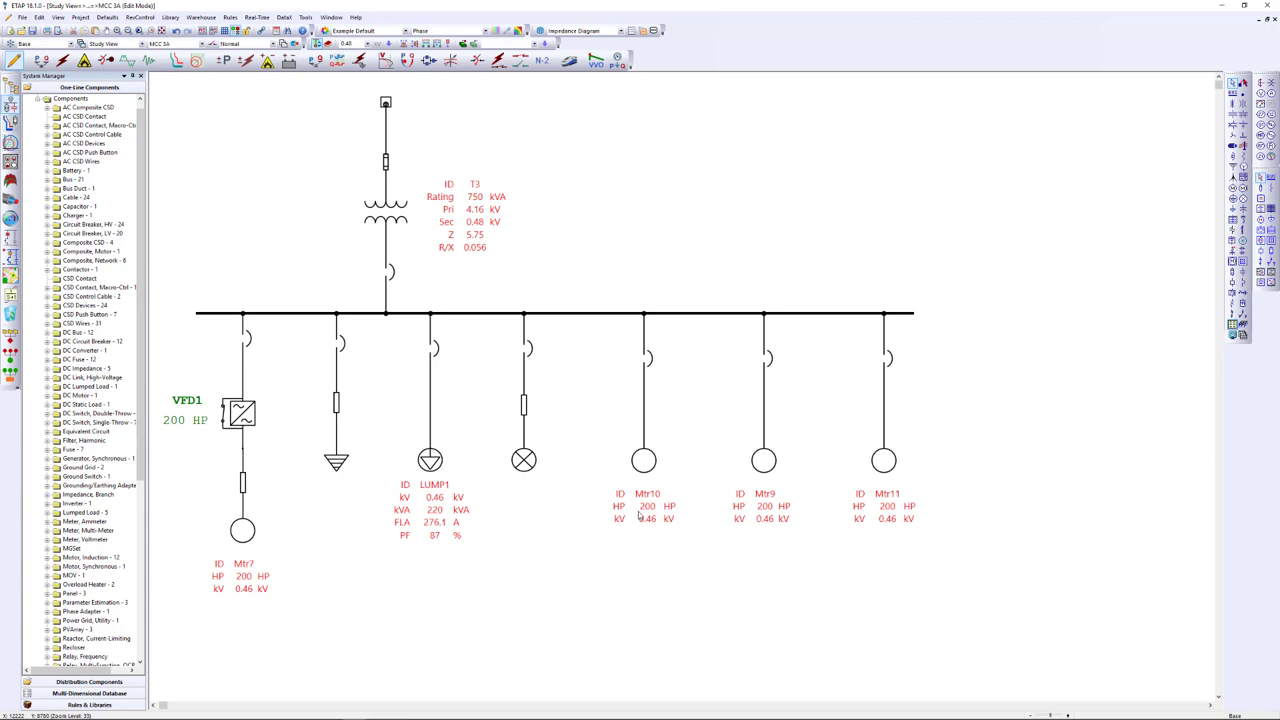
mouse_move(638, 515)
mouse_move(654, 463)
Step: Open Mtr10's induction-machine Datablock dialog and toggle the kVA, FLA and Eff 100% fields off and on
double_click(646, 503)
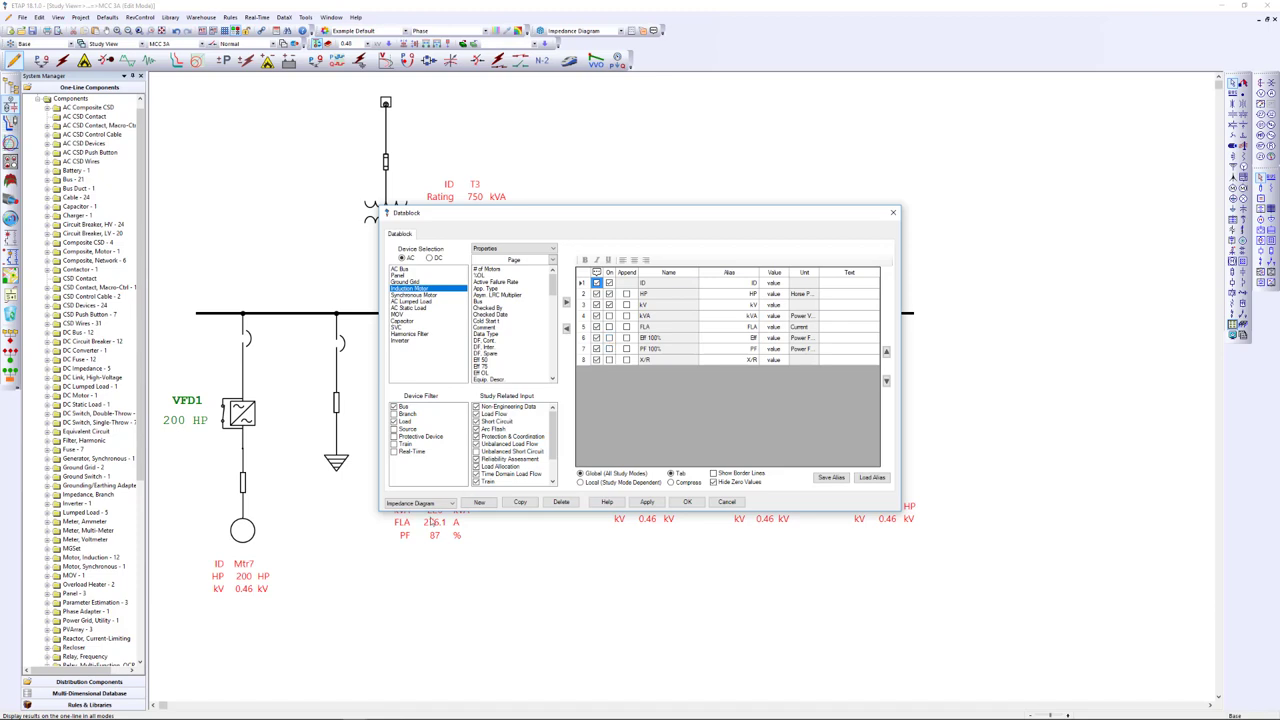
click(596, 338)
click(596, 327)
click(596, 316)
click(596, 316)
click(596, 327)
click(596, 338)
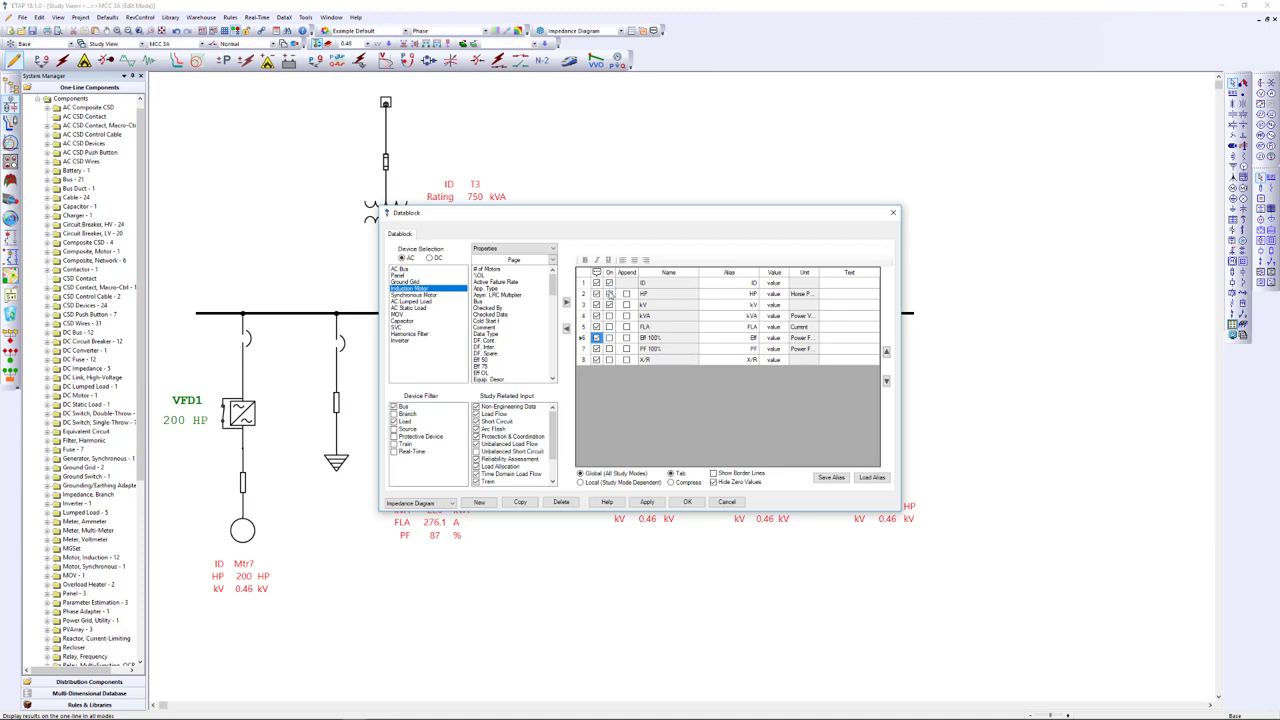